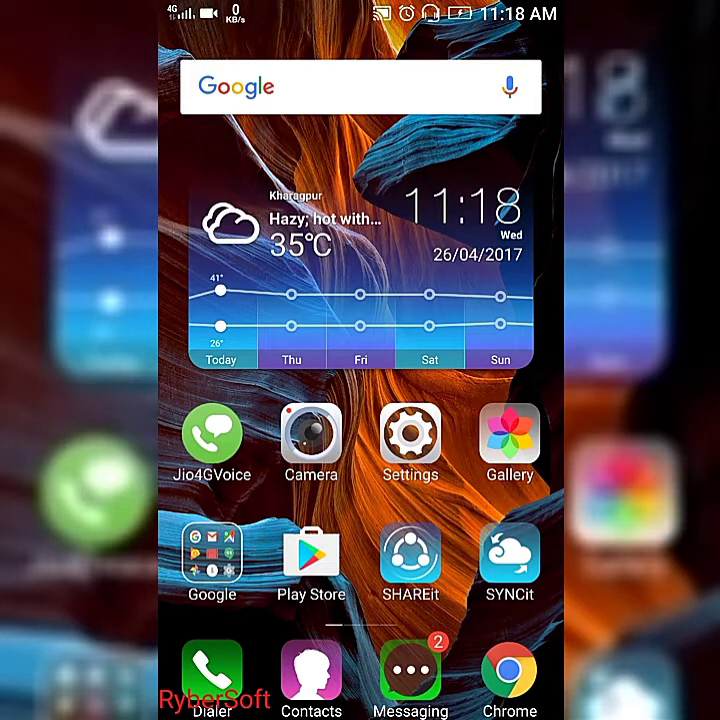
Open and close the notification shade a few times, finally leaving it pulled down
left_click_drag(360, 5, 360, 400)
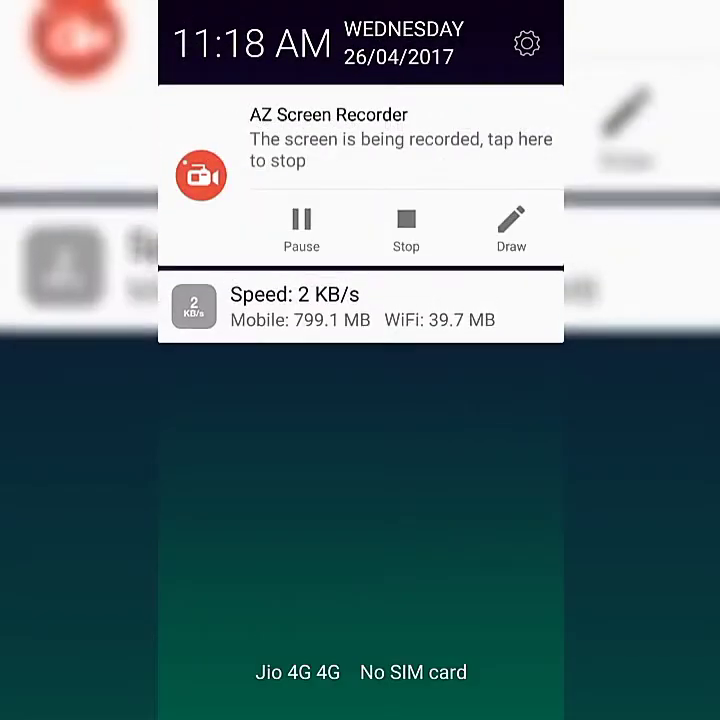
mouse_move(360, 300)
left_mouse_down()
mouse_move(360, 600)
mouse_move(360, 100)
left_mouse_up()
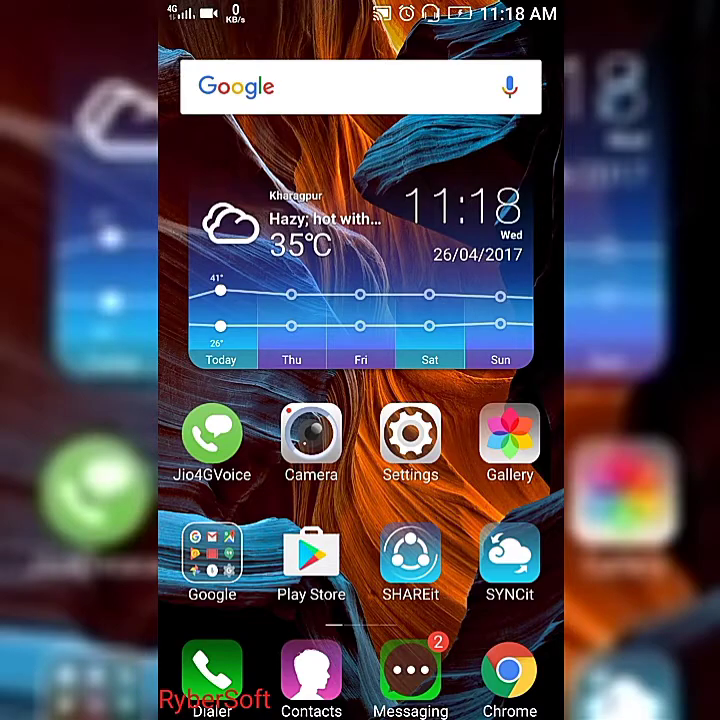
left_click_drag(360, 5, 360, 400)
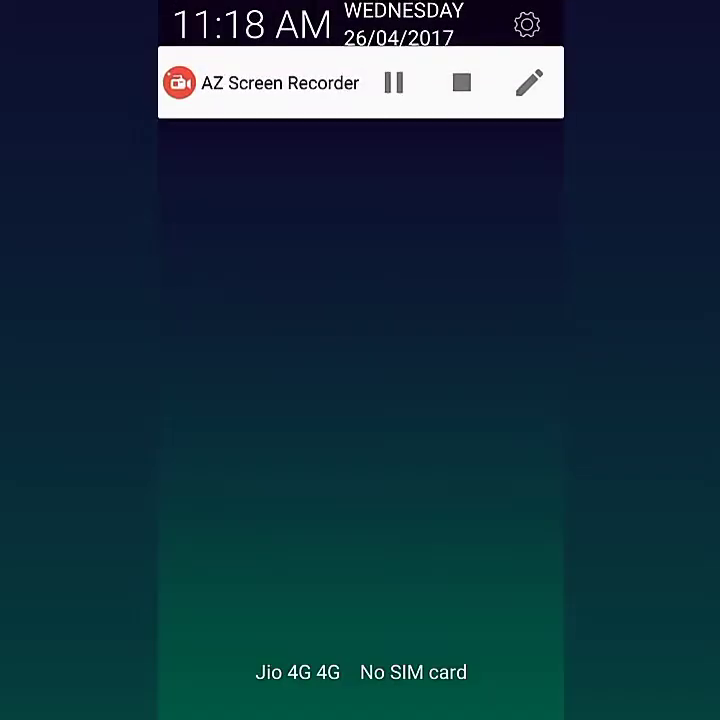
left_click_drag(360, 500, 360, 100)
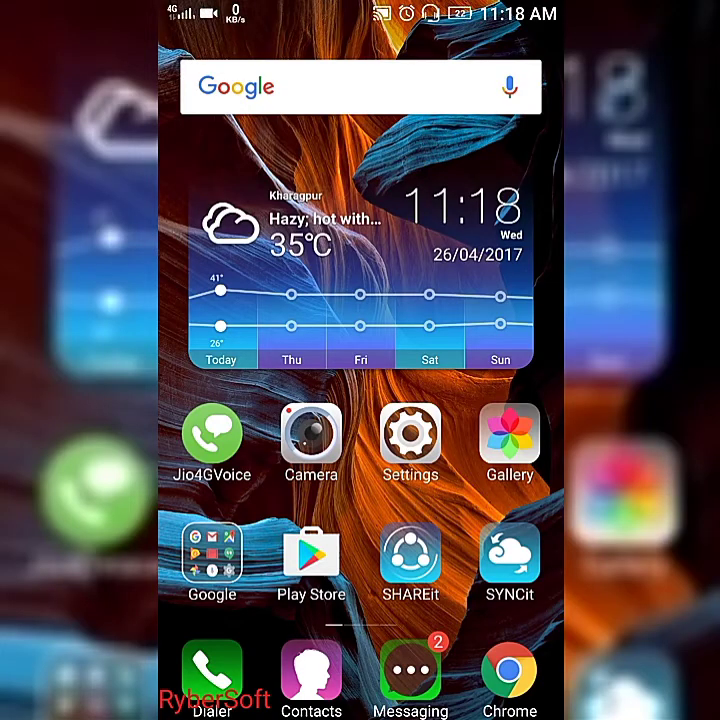
left_click_drag(360, 10, 360, 400)
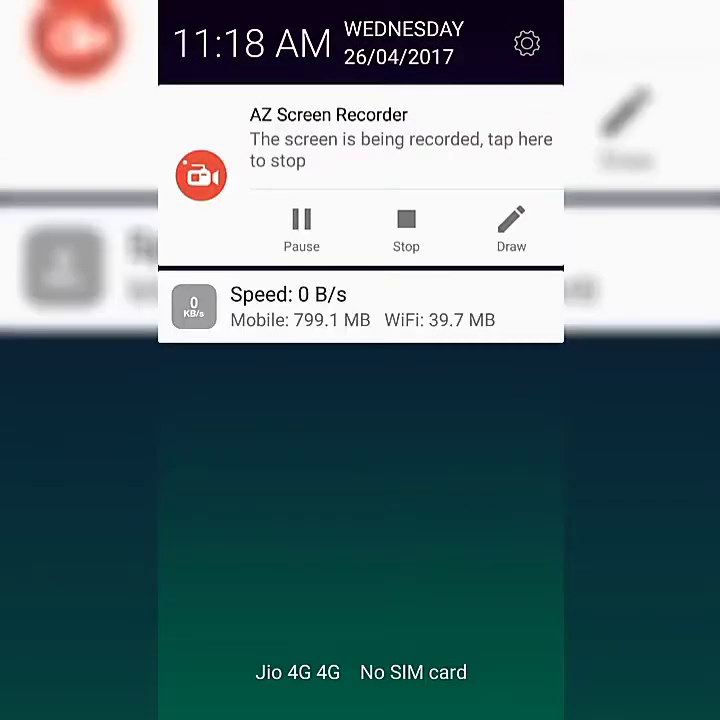
Enter Settings from the shade, check Developer options is off, then go to About phone
left_click(529, 36)
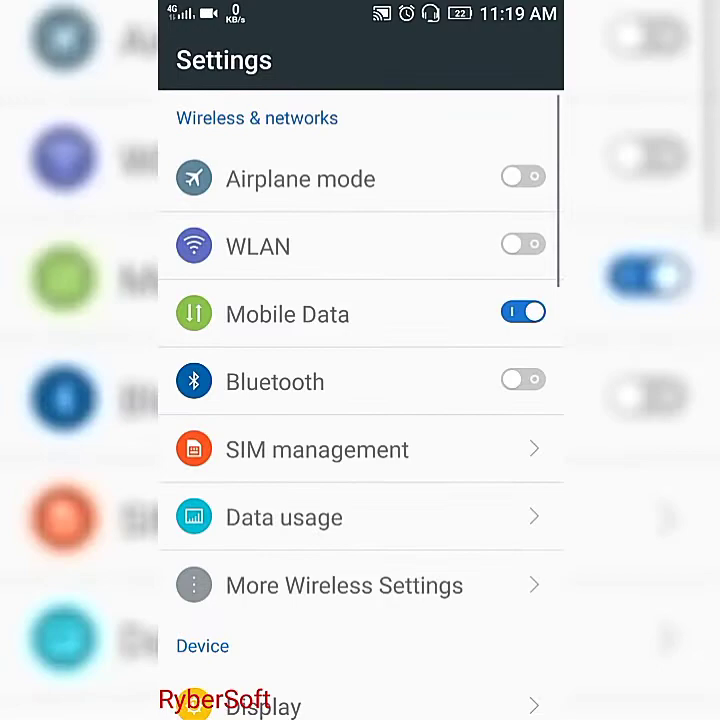
left_click_drag(360, 550, 360, 250)
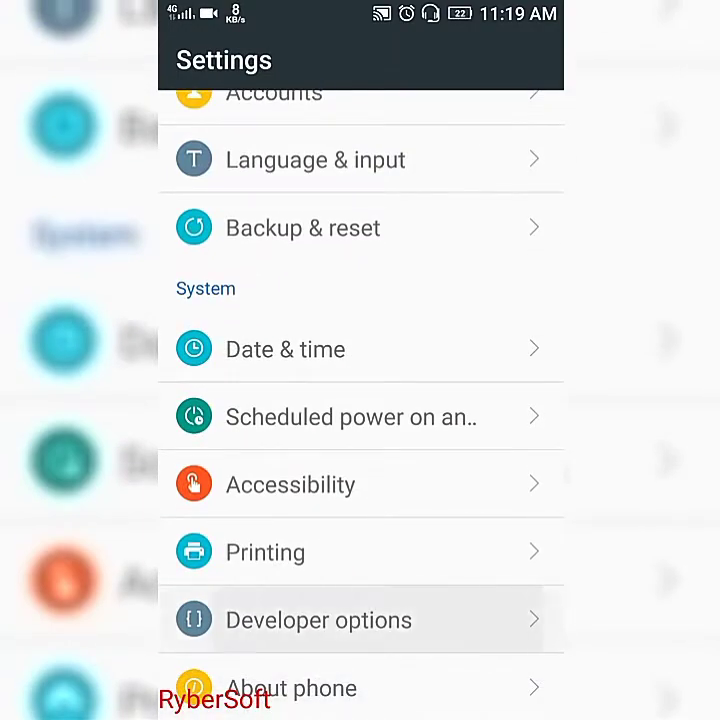
left_click(318, 620)
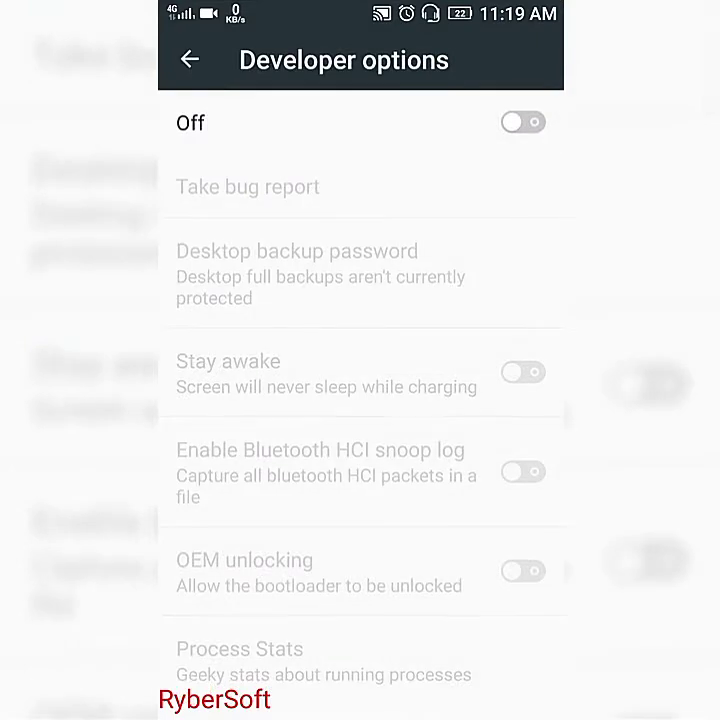
left_click(189, 59)
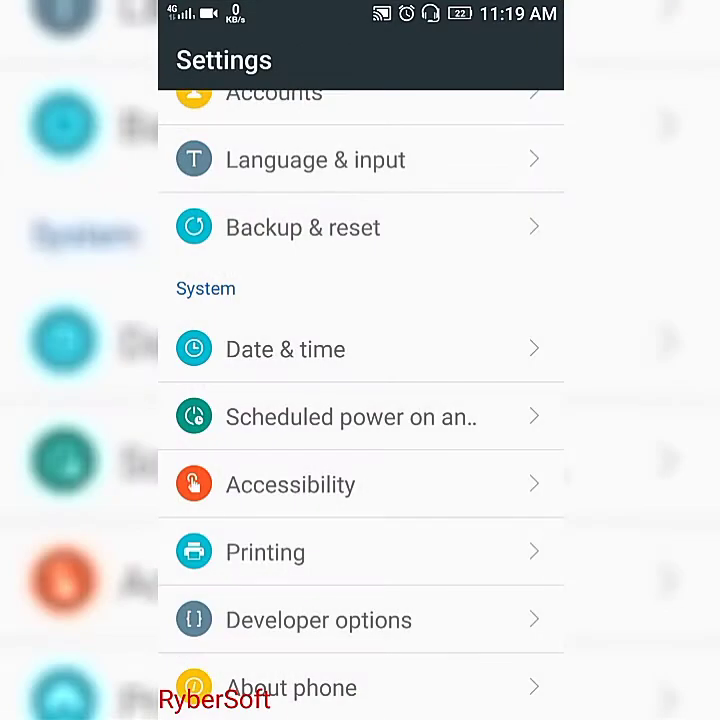
left_click(291, 688)
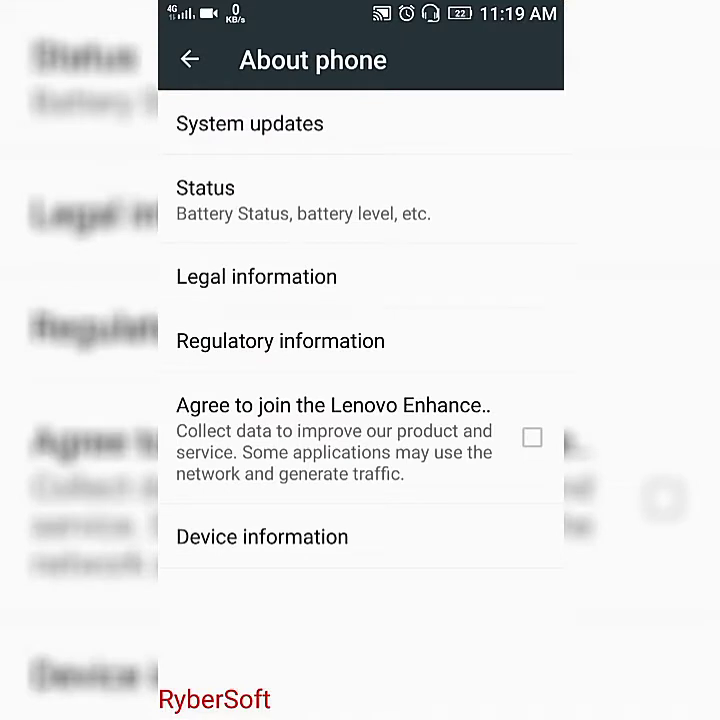
left_click(262, 537)
scroll(360, 400, "down", 1)
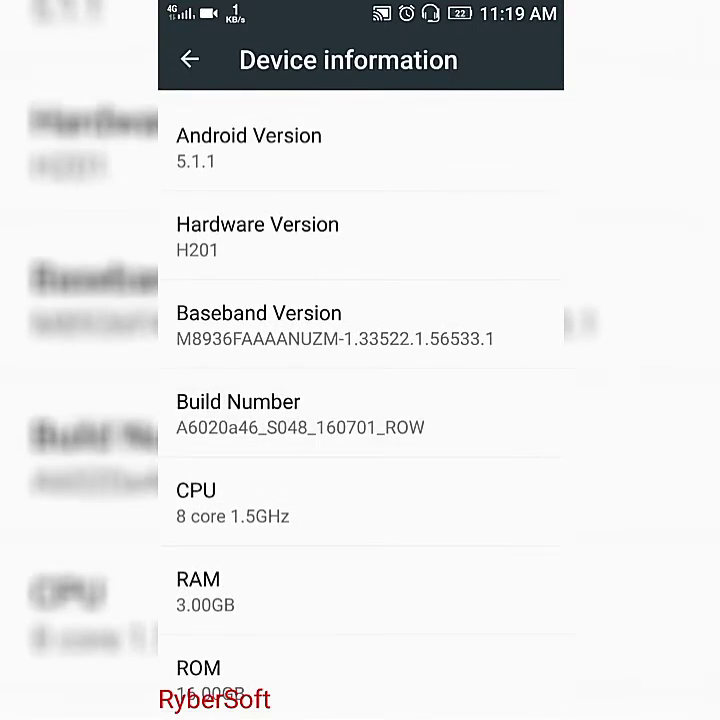
left_click(405, 410)
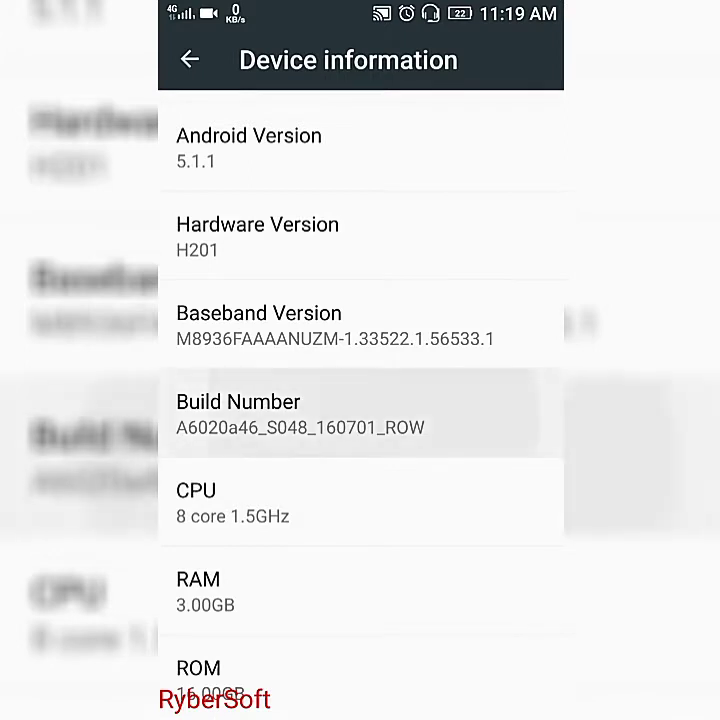
left_click(405, 410)
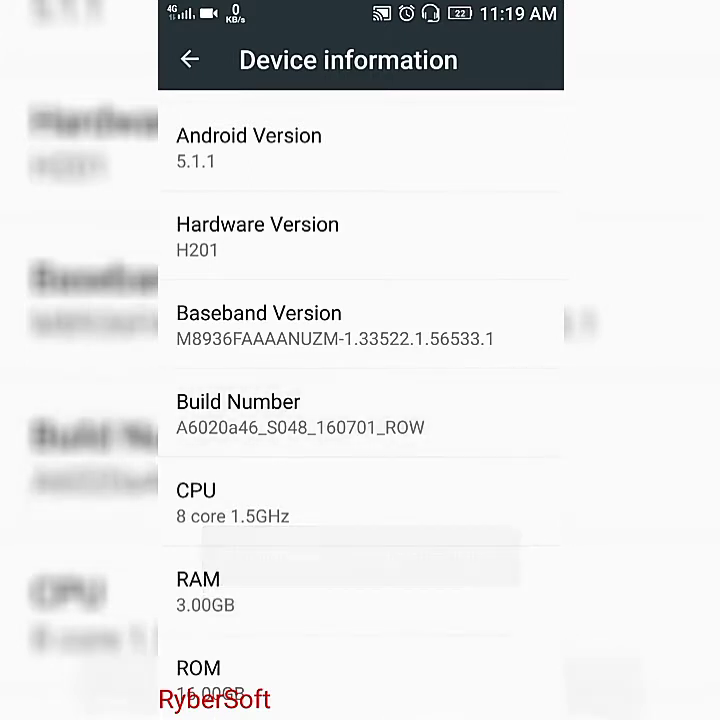
left_click(405, 410)
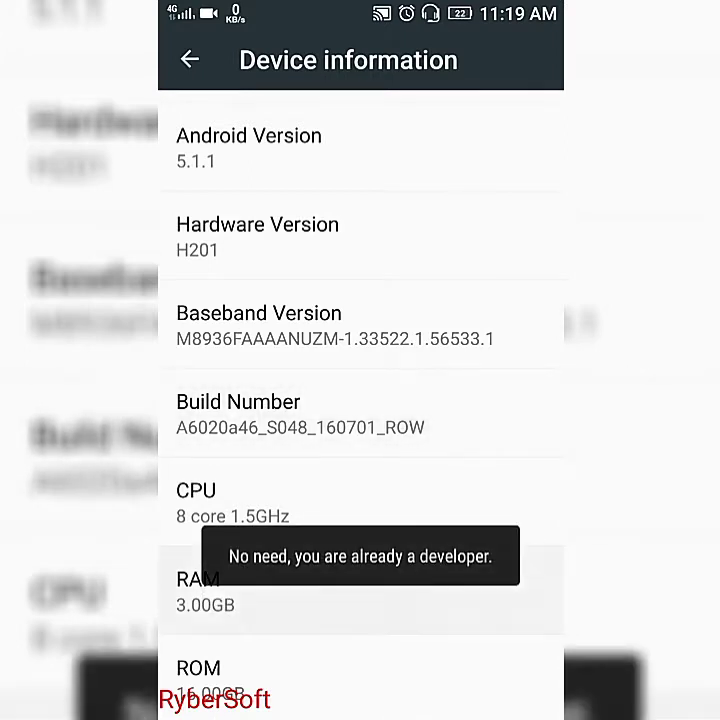
scroll(360, 400, "up", 1)
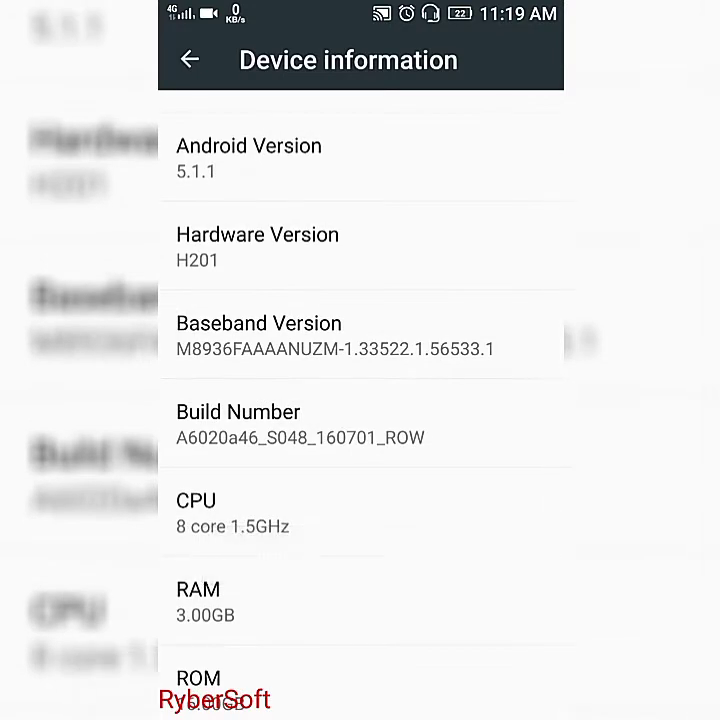
Back out of About phone and Settings to the home screen
key("Escape")
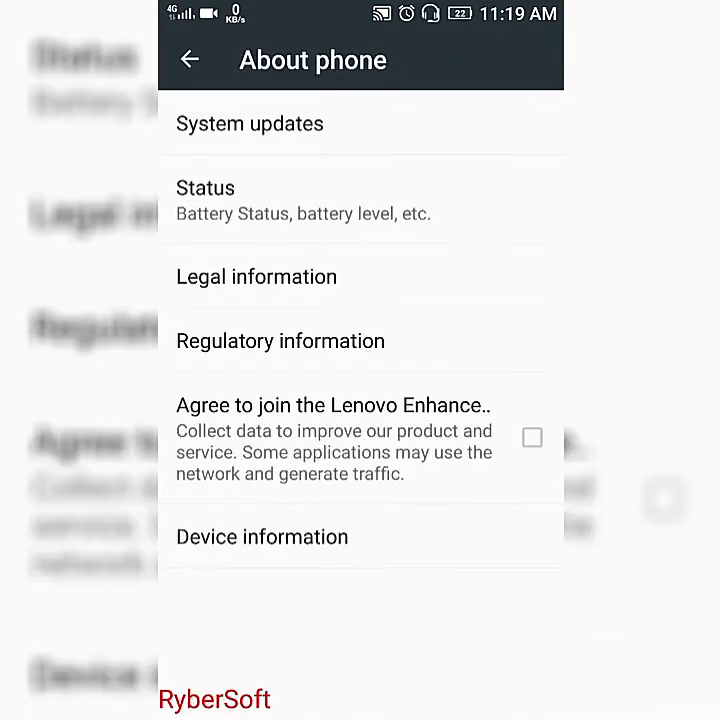
key("Escape")
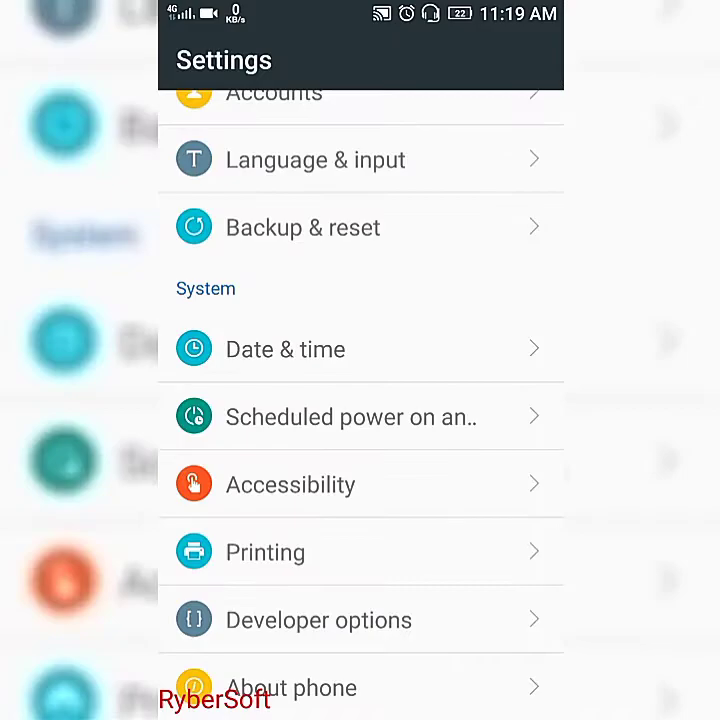
key("Escape")
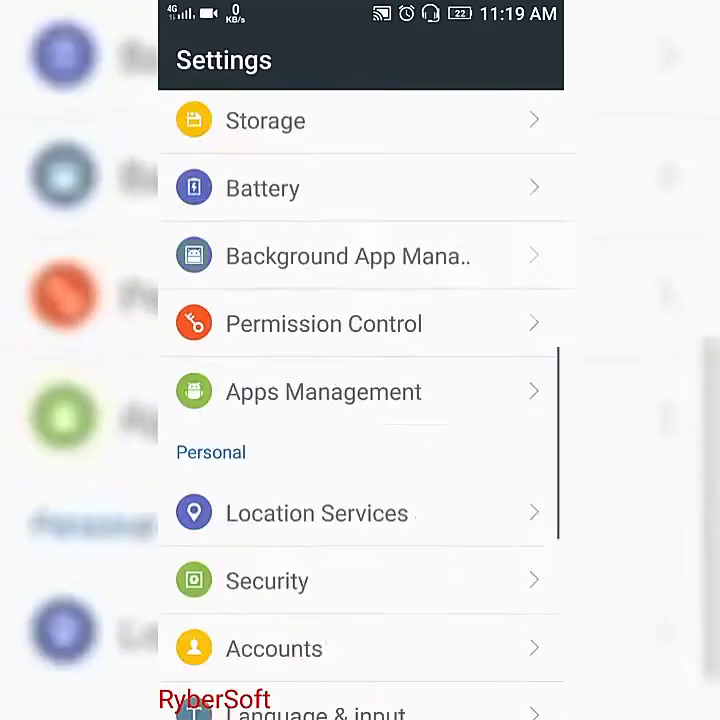
Turn on the Developer options main switch and accept the development-settings warning
scroll(360, 400, "down", 5)
left_click(319, 620)
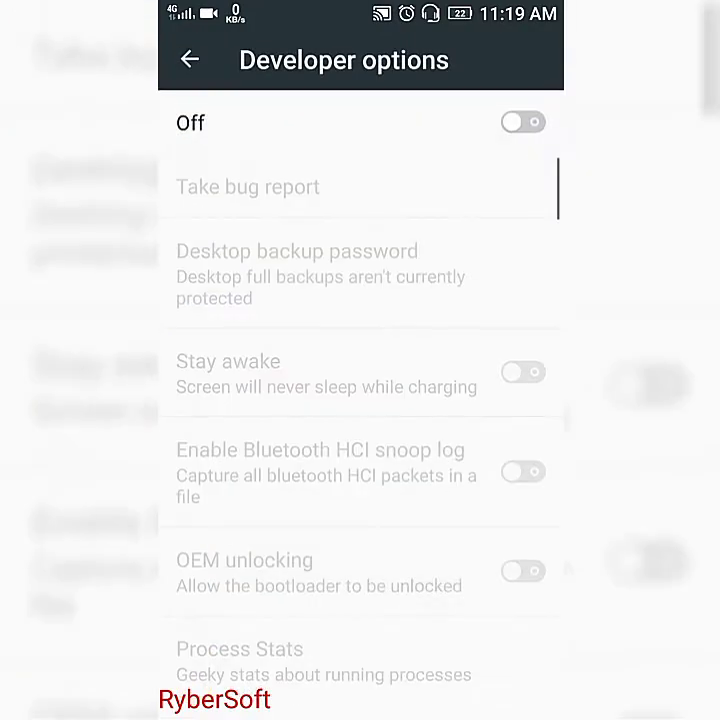
left_click(523, 122)
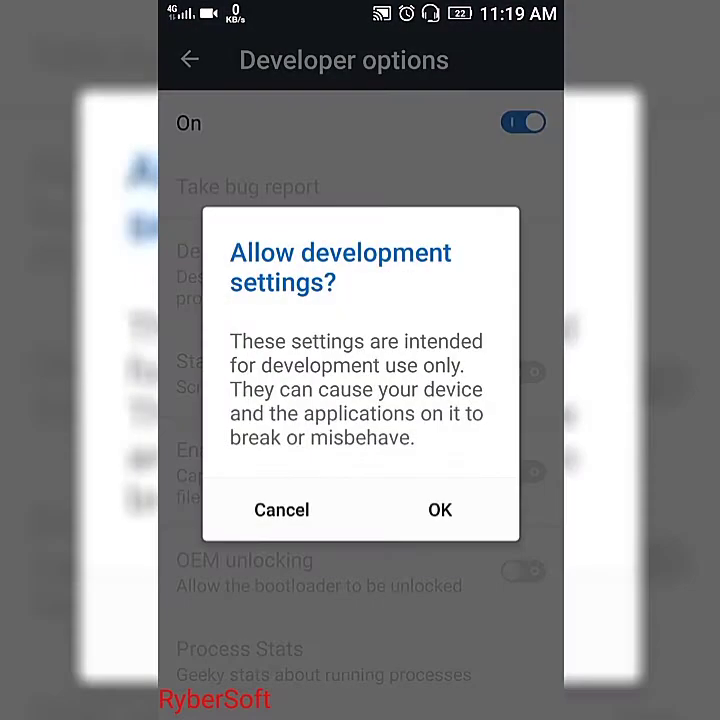
left_click(418, 585)
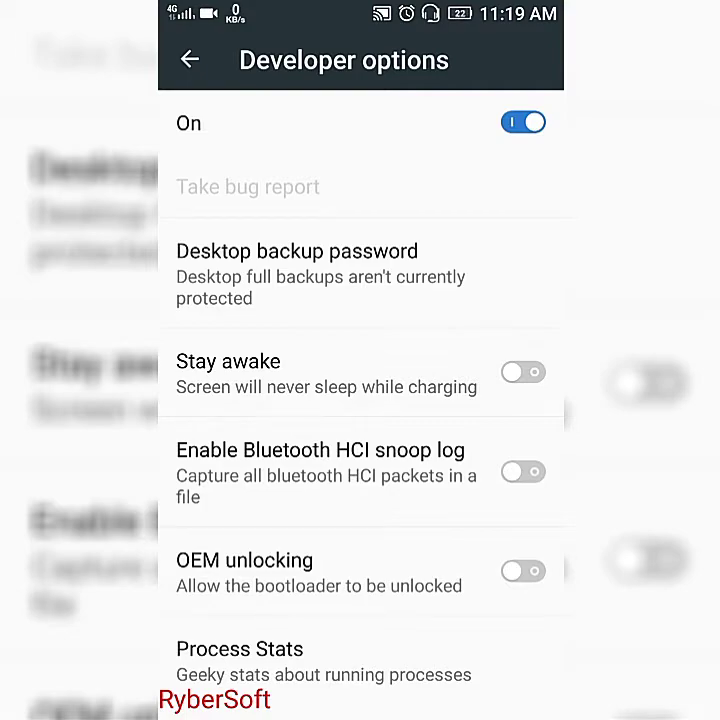
Scroll Developer options down to the Monitoring section showing Show CPU usage
scroll(360, 400, "down", 10)
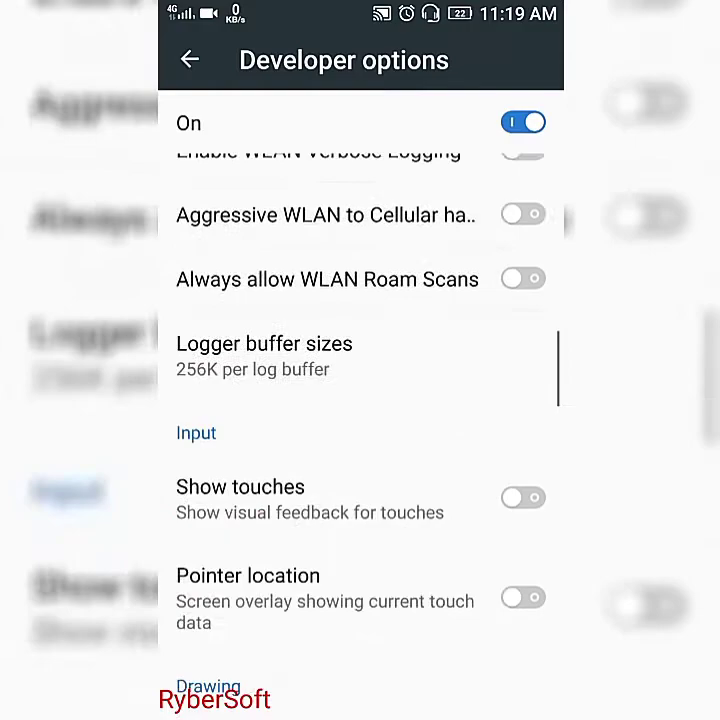
scroll(360, 400, "down", 3)
scroll(360, 400, "down", 2)
scroll(360, 400, "down", 2)
scroll(360, 400, "down", 3)
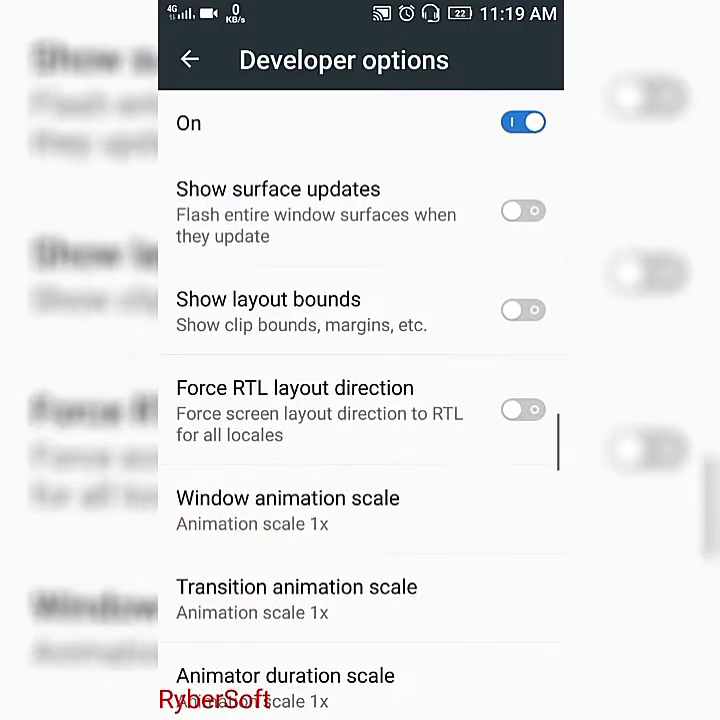
scroll(360, 400, "down", 3)
scroll(360, 400, "down", 1)
scroll(360, 400, "down", 3)
scroll(360, 400, "down", 4)
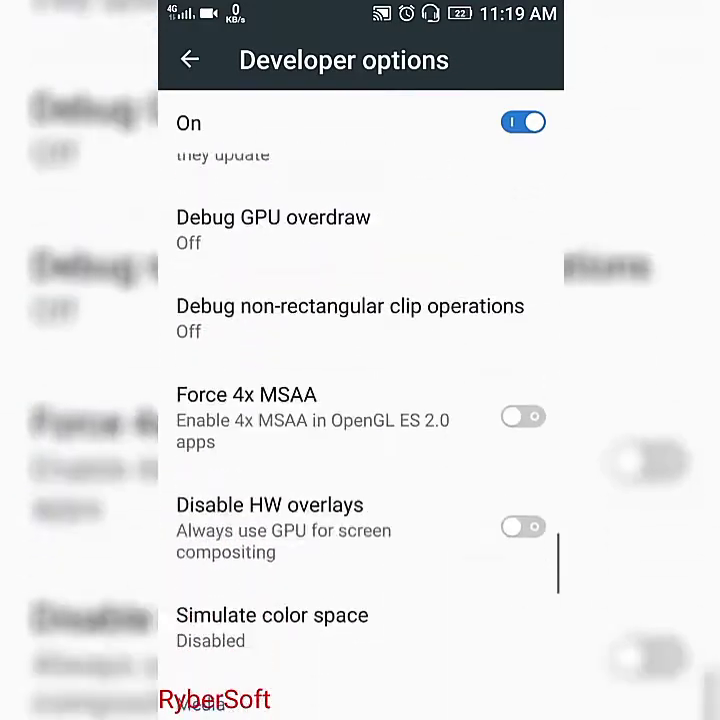
scroll(360, 400, "down", 1)
scroll(360, 400, "down", 3)
scroll(360, 400, "down", 3)
scroll(360, 400, "down", 2)
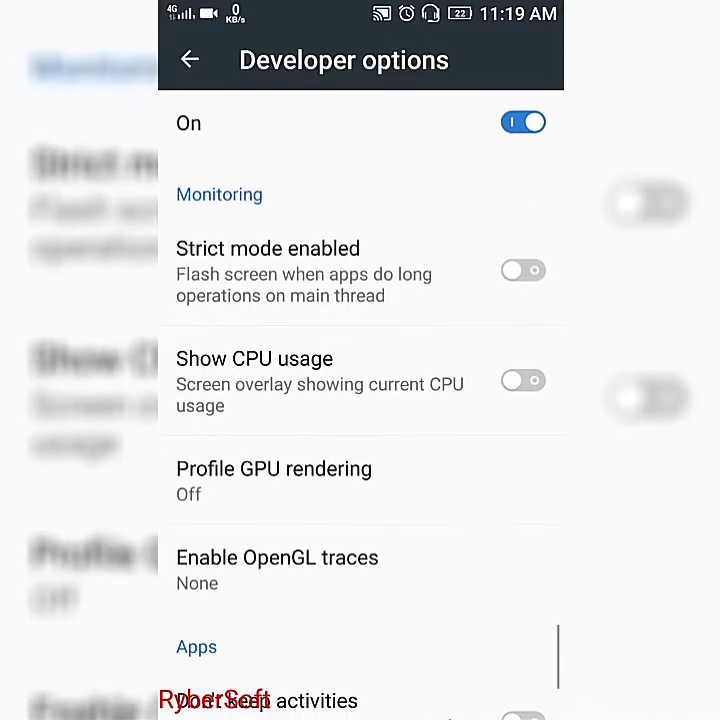
scroll(360, 400, "up", 1)
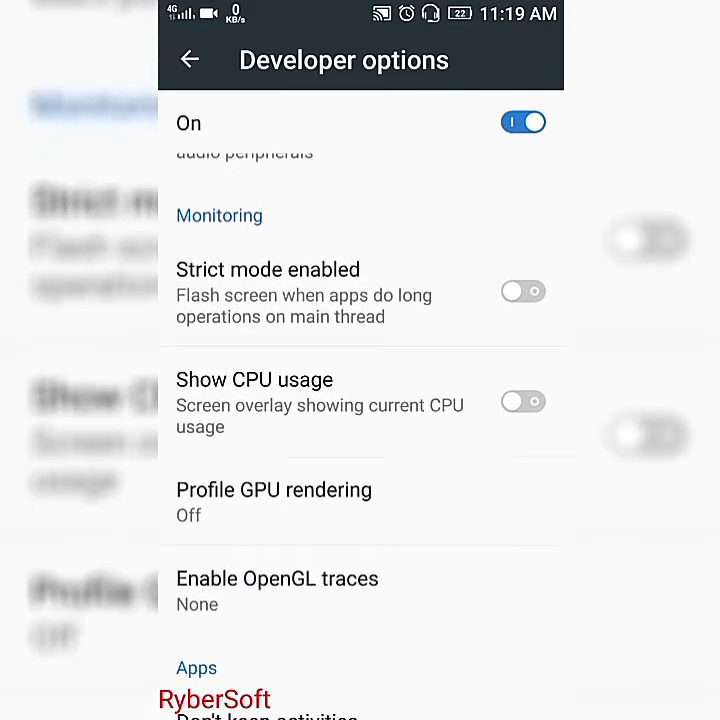
scroll(360, 400, "up", 1)
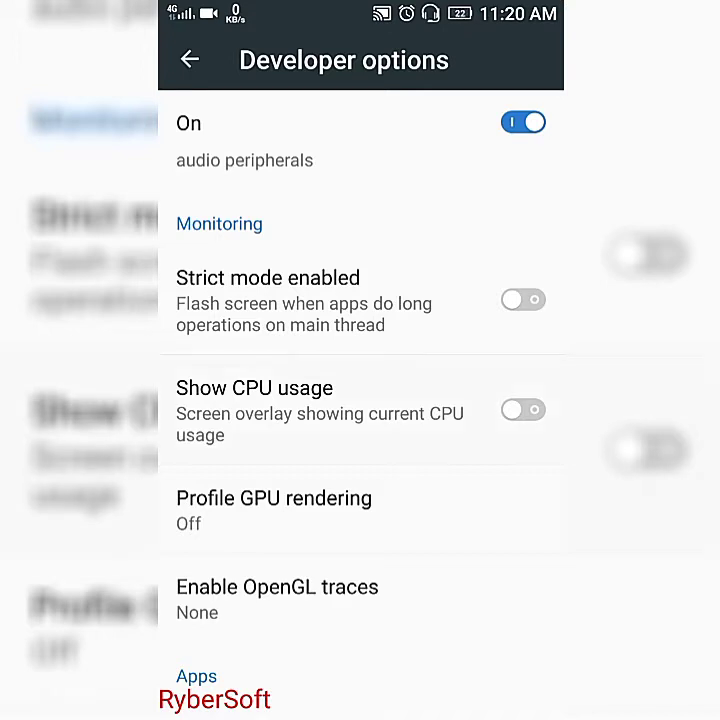
Switch Show CPU usage on, then briefly check and close the notification shade
left_click(523, 410)
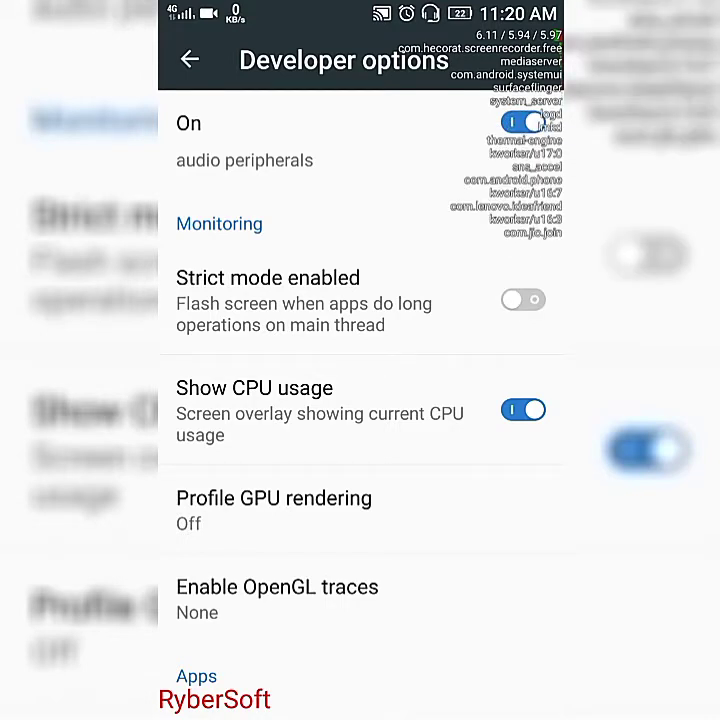
left_click_drag(360, 5, 360, 400)
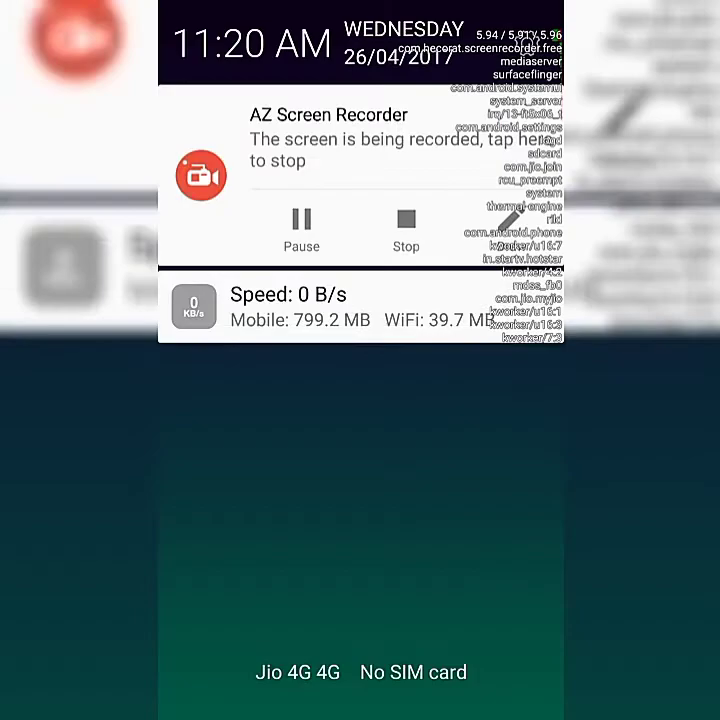
left_click_drag(360, 550, 360, 100)
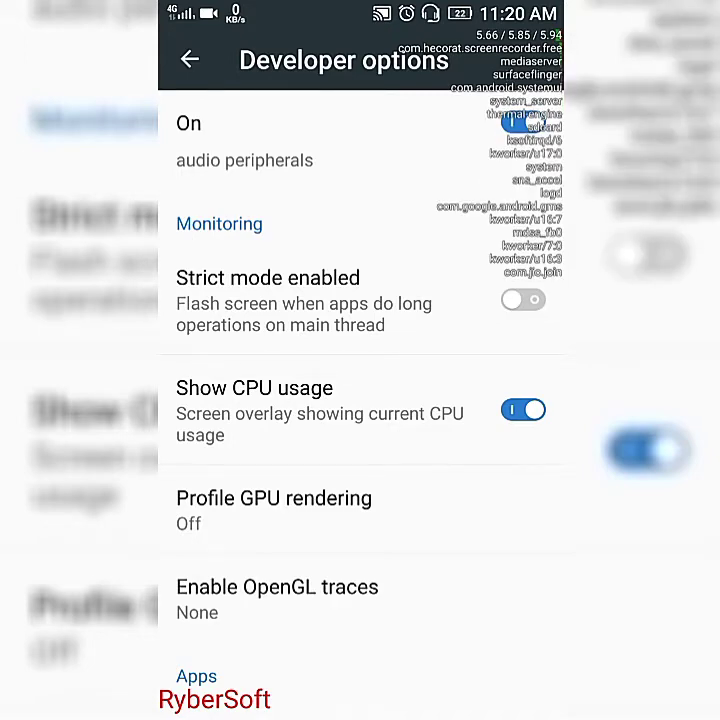
Go Home, swipe home pages, peek at notifications, then reopen Developer options
key("Home")
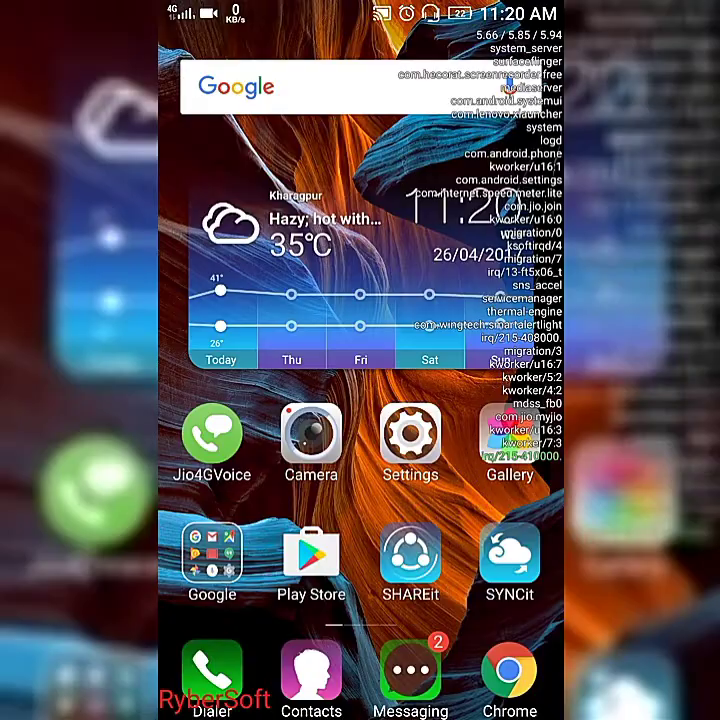
left_click_drag(480, 400, 240, 400)
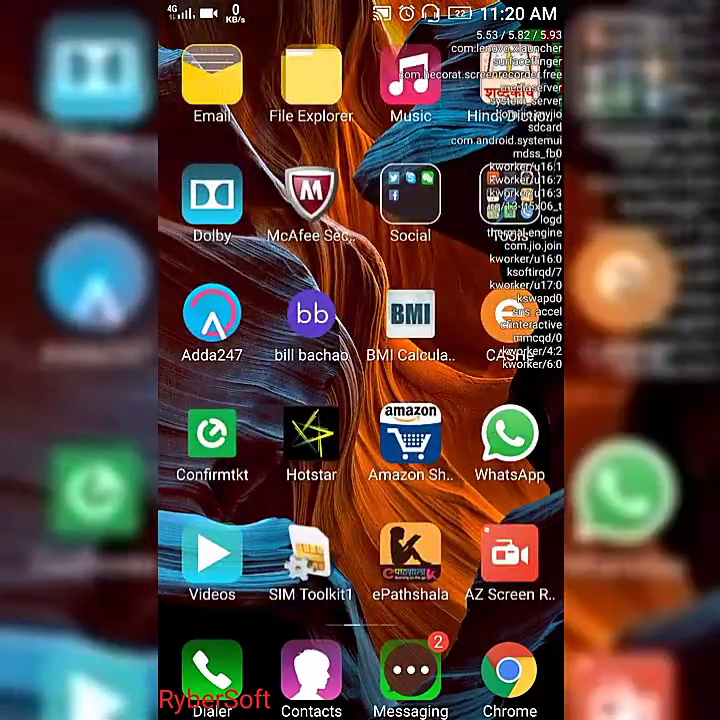
left_click_drag(360, 10, 360, 400)
left_click_drag(360, 500, 360, 100)
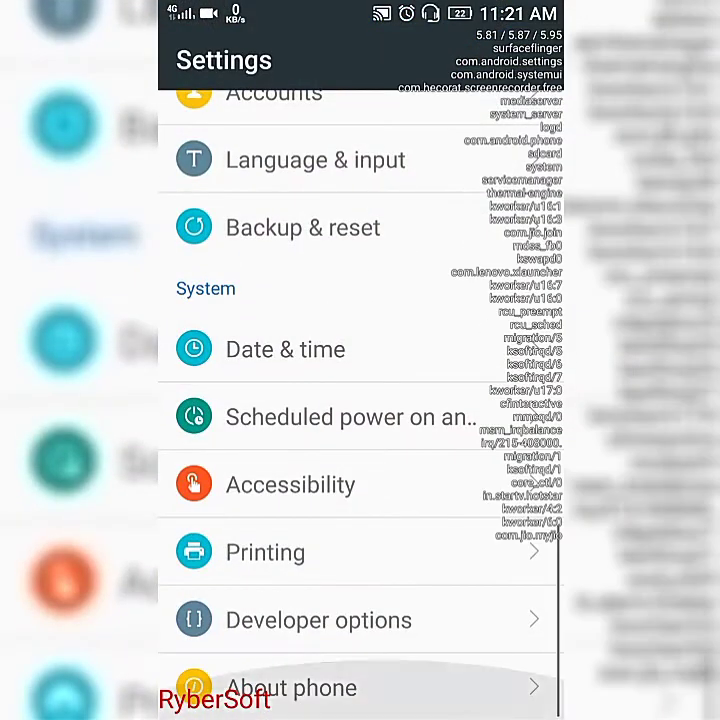
left_click(318, 620)
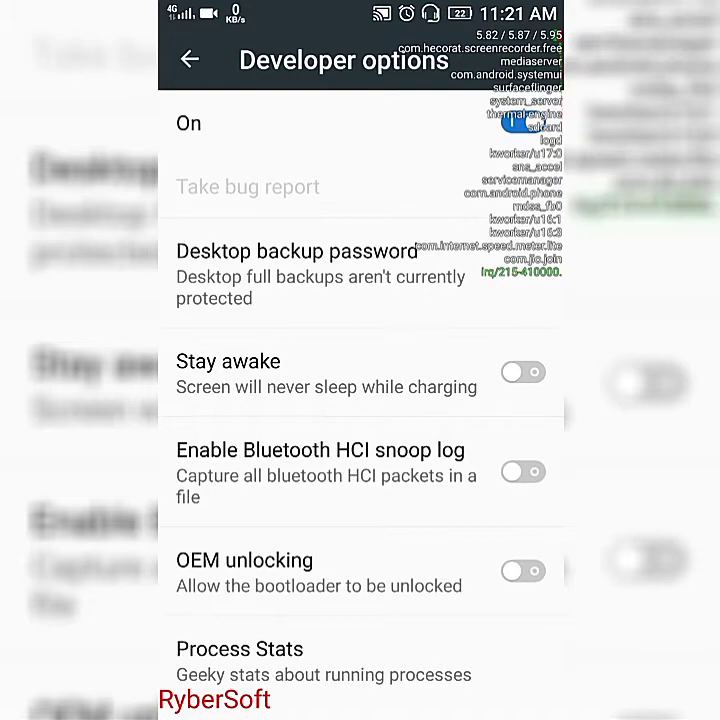
Scroll down to Monitoring and tap the Show CPU usage toggle to turn the overlay off
scroll(360, 400, "down", 2)
scroll(360, 400, "down", 3)
scroll(360, 400, "down", 3)
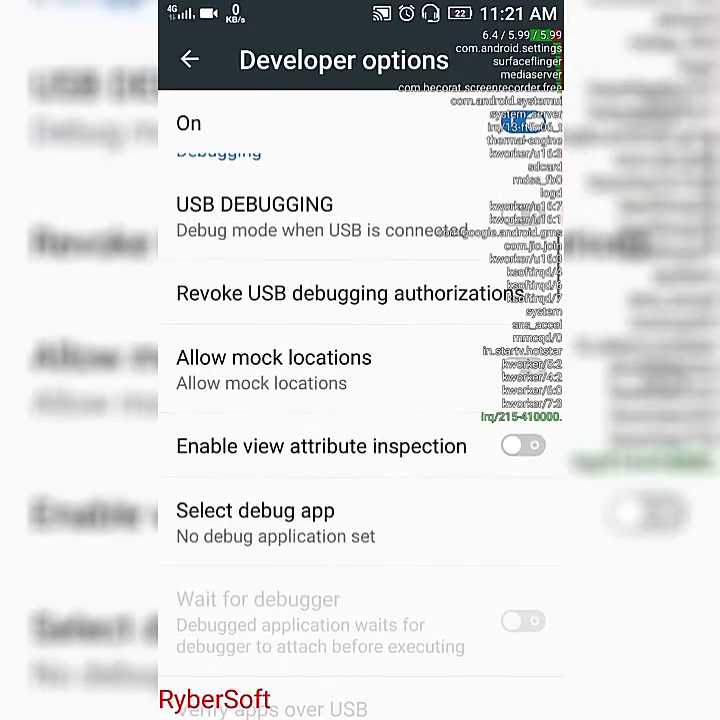
scroll(360, 400, "down", 3)
scroll(360, 400, "down", 2)
scroll(360, 400, "down", 2)
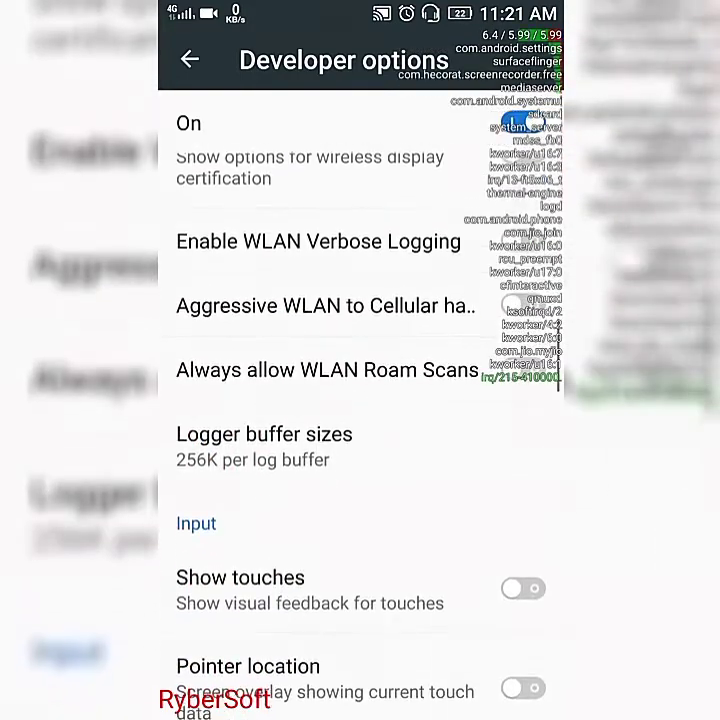
scroll(360, 400, "down", 2)
scroll(360, 400, "down", 1)
scroll(360, 400, "down", 2)
scroll(360, 400, "down", 2)
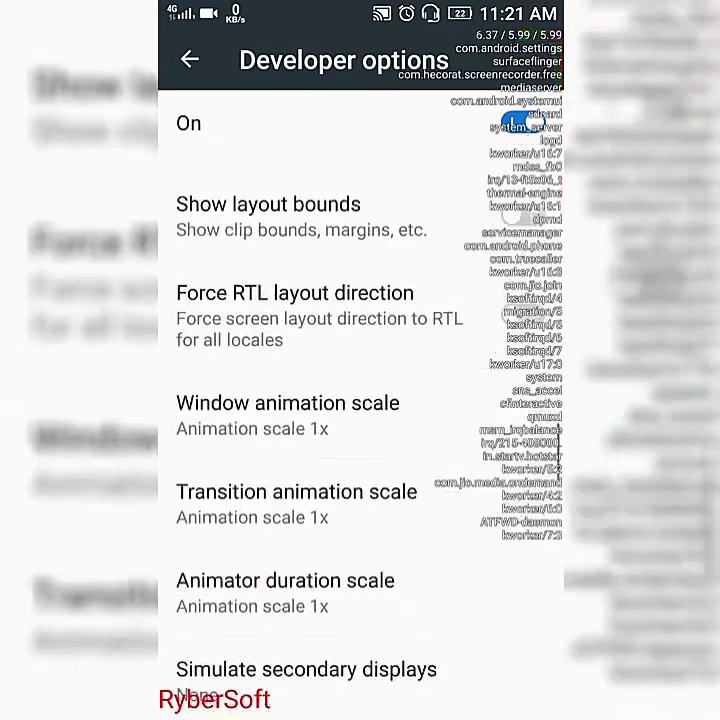
scroll(360, 400, "down", 1)
scroll(360, 400, "down", 2)
scroll(360, 400, "down", 1)
scroll(360, 400, "down", 3)
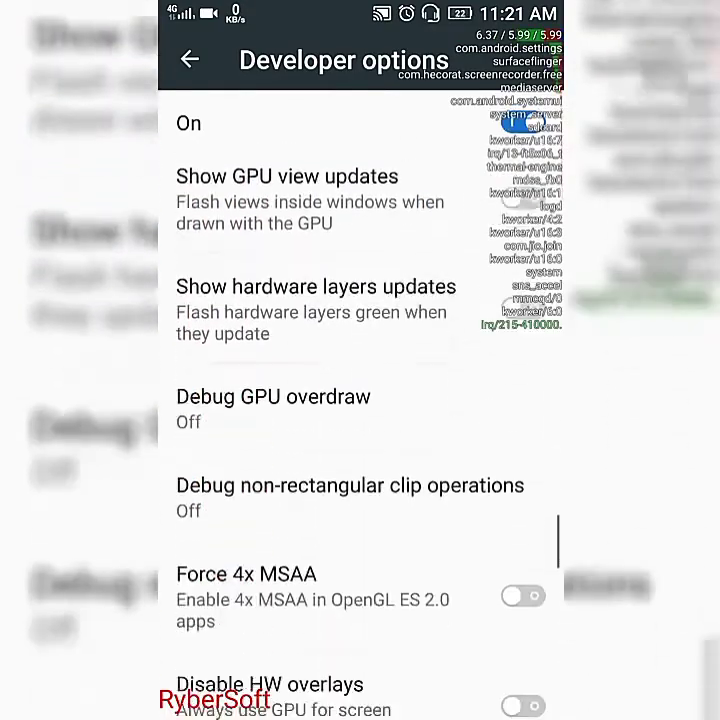
scroll(360, 400, "down", 2)
scroll(360, 400, "down", 3)
scroll(360, 400, "down", 2)
scroll(360, 400, "down", 2)
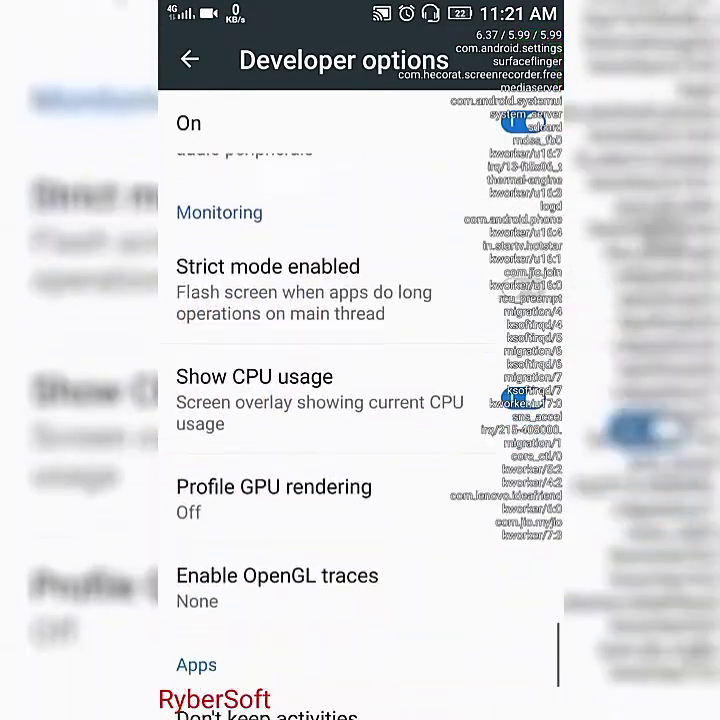
scroll(360, 400, "down", 1)
left_click(523, 355)
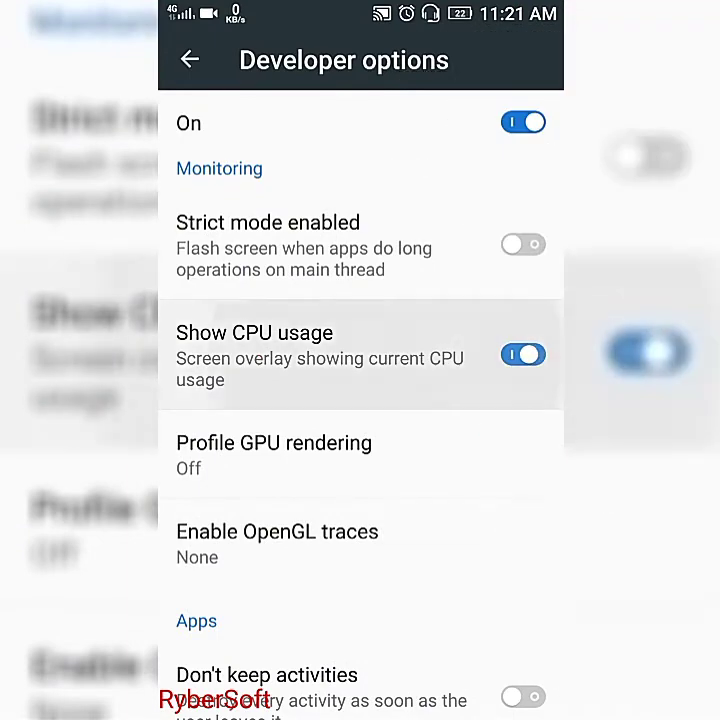